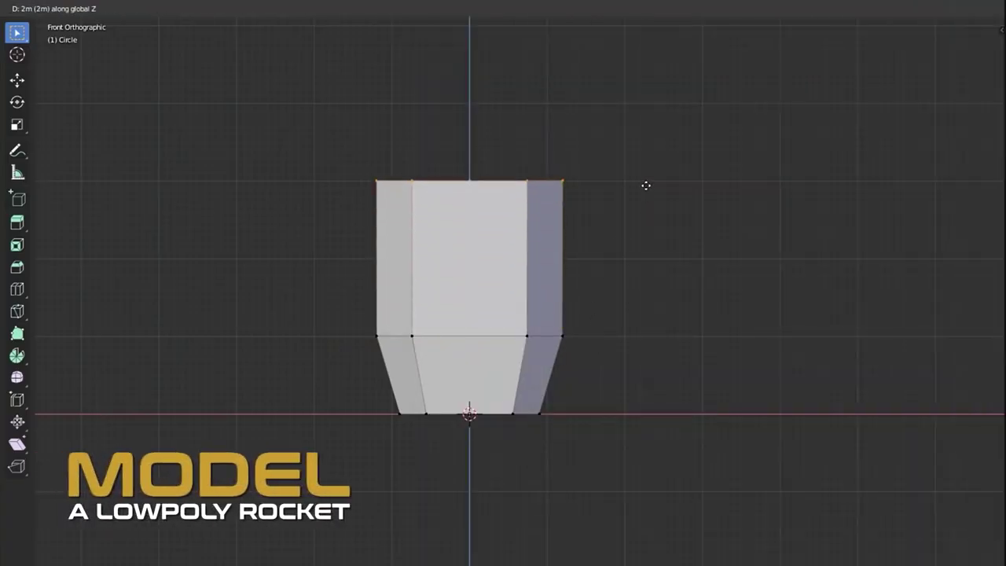
Extrude the top ring, taper it inward, then select Rock.007
click(633, 185)
key(s)
click(640, 228)
scroll(605, 279, up, 5)
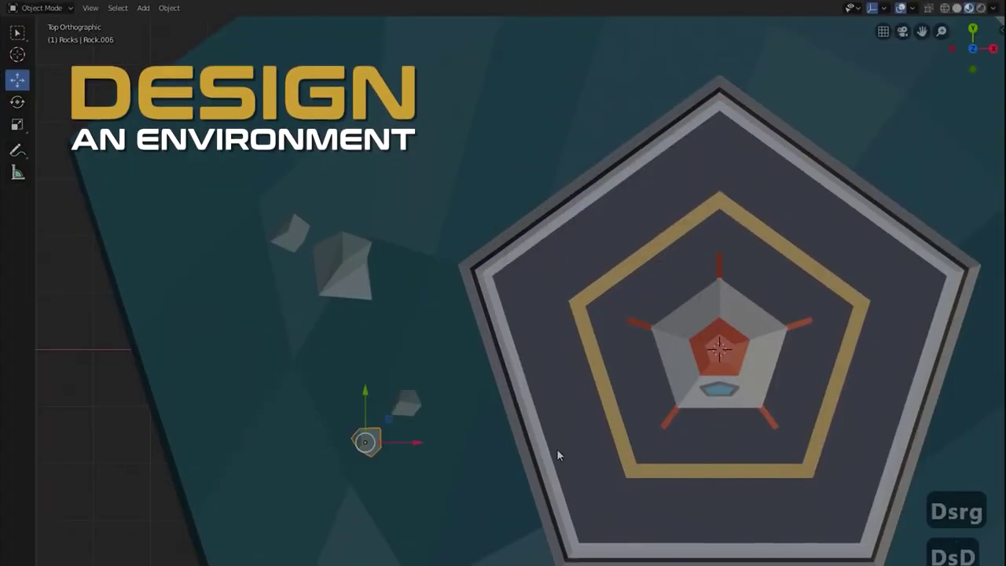
click(406, 404)
shift+scroll(488, 276, down, 5)
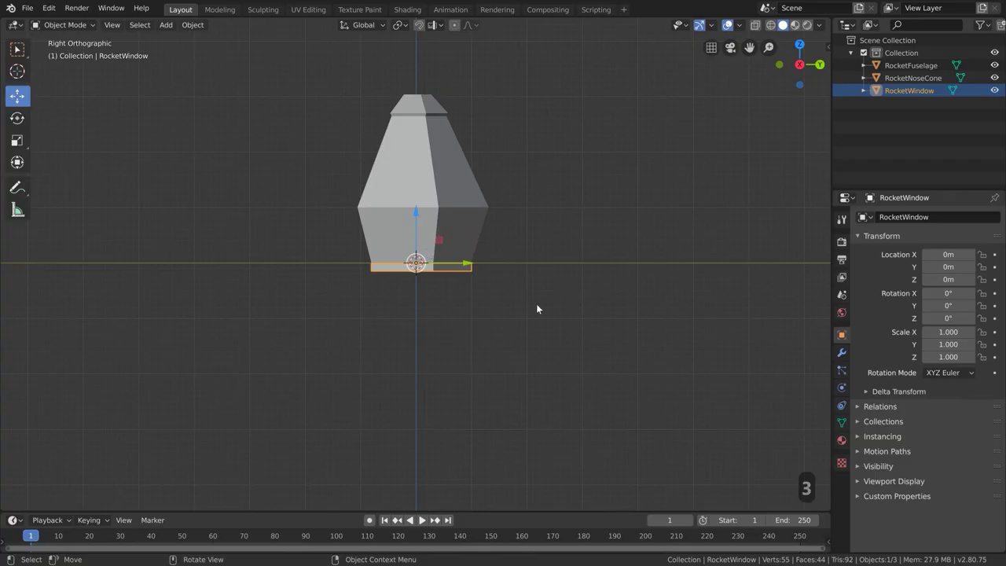
Tilt the rocket window to match the nose cone and shrink it to 0.381 scale
key(g)
key(r)
key(s)
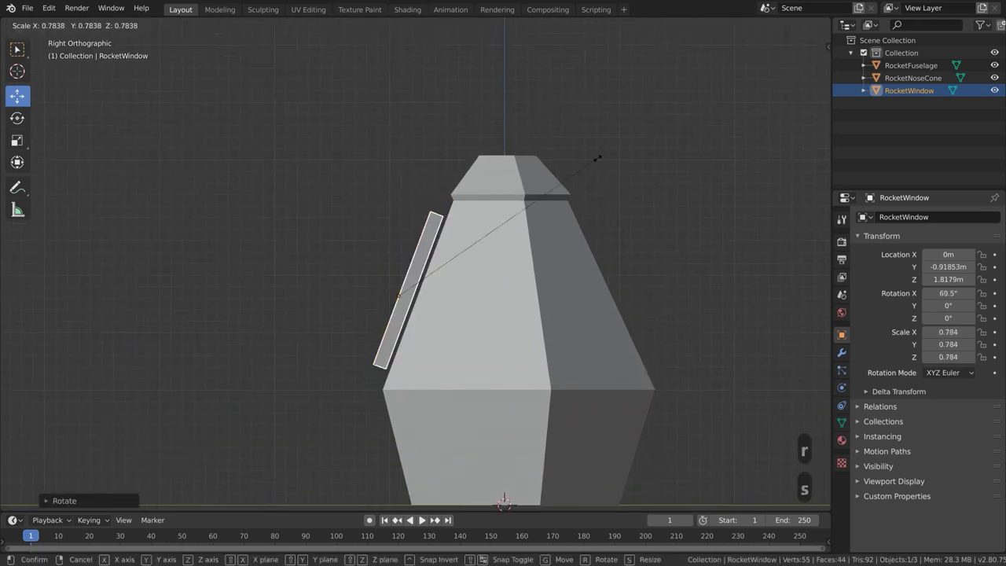
key(KP_1)
click(471, 318)
key(KP_3)
scroll(471, 318, up, 4)
Move the window along the Y axis onto the nose cone, then deselect everything
right_click(744, 276)
middle_drag(744, 276, 409, 287)
key(g)
key(y)
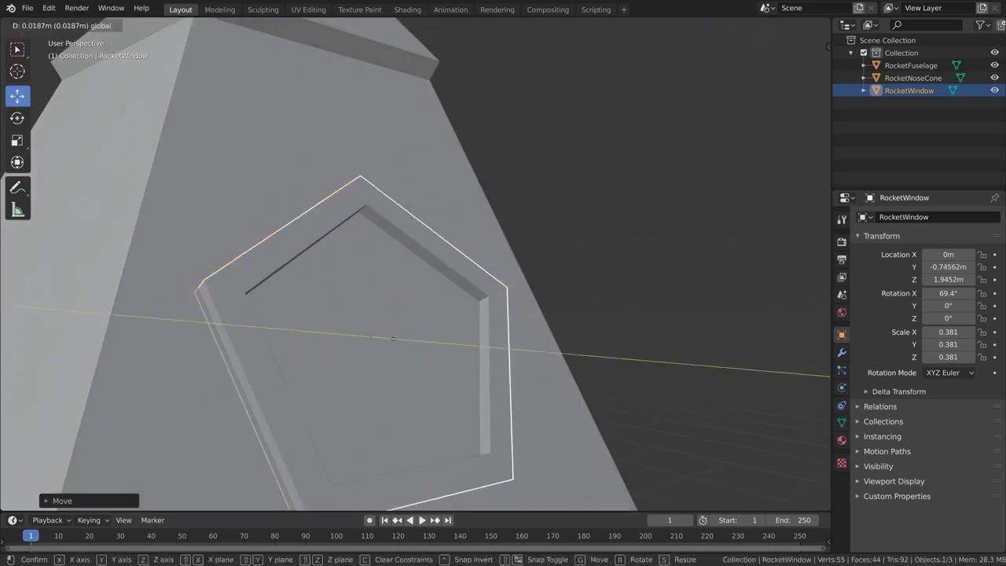
click(494, 325)
middle_drag(494, 325, 495, 303)
scroll(484, 340, down, 5)
key(a)
key(a)
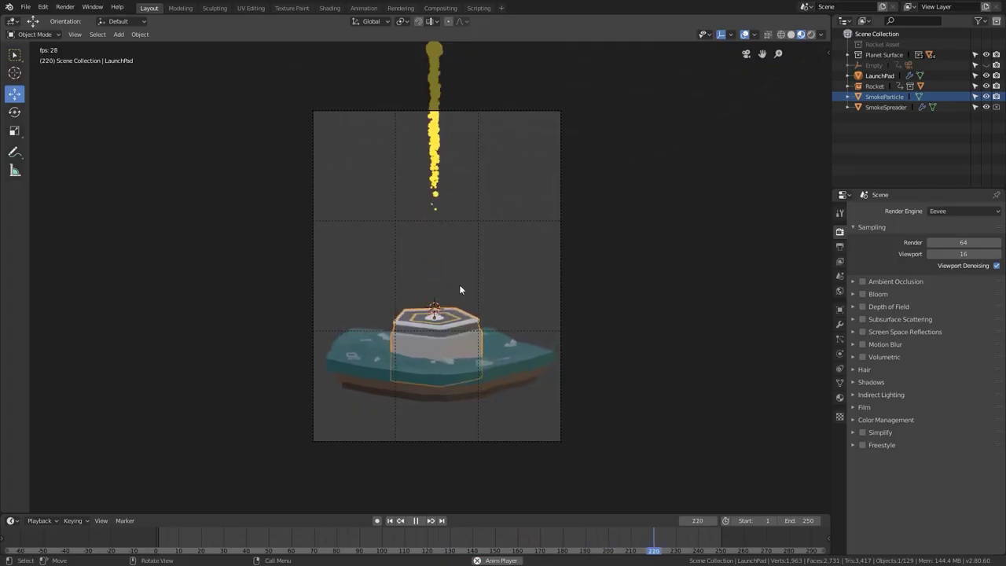
Enlarge the ground plane beneath the launch pad to 3.266 scale
scroll(450, 291, up, 5)
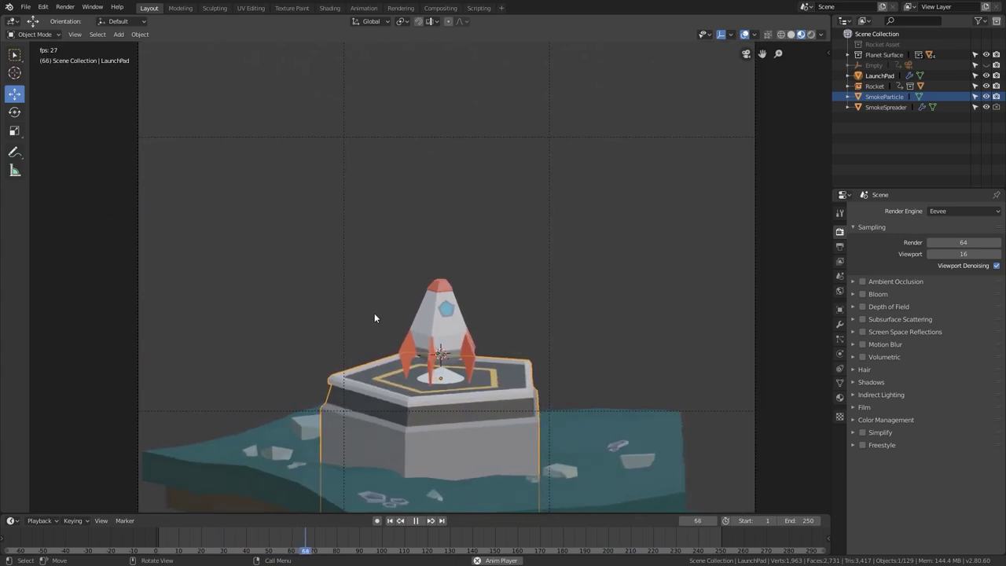
scroll(378, 321, down, 3)
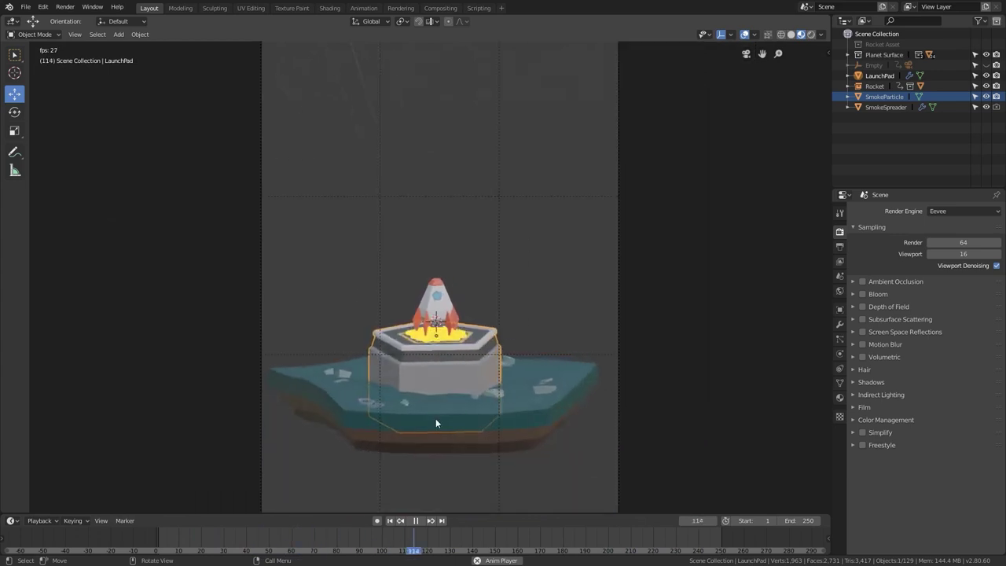
scroll(464, 370, down, 1)
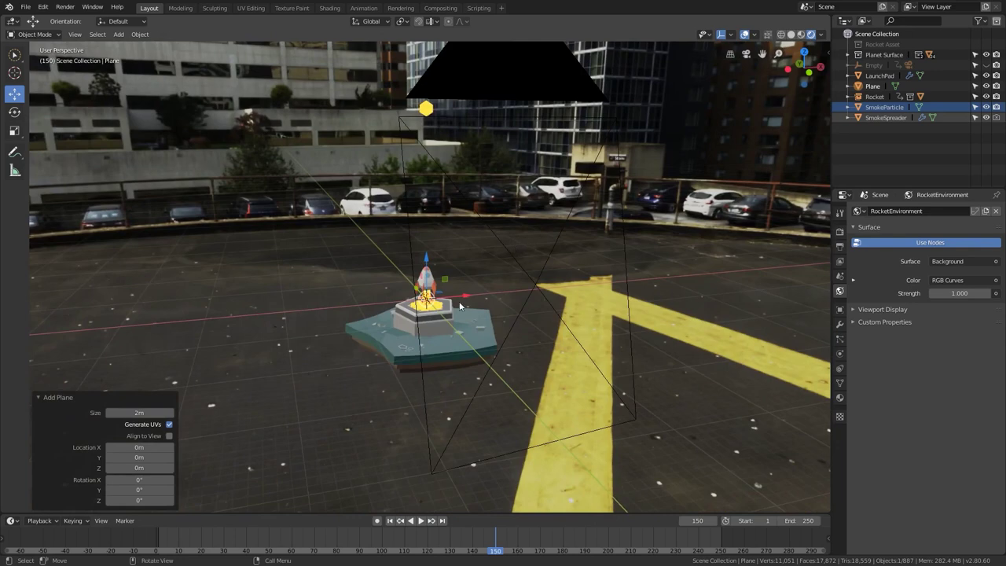
middle_drag(461, 306, 458, 335)
key(s)
click(552, 341)
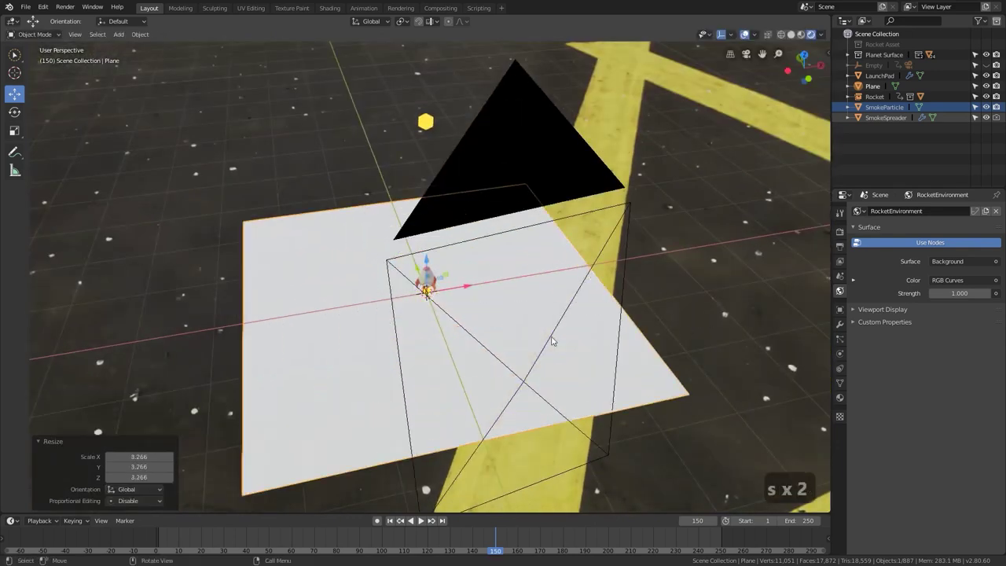
Rescale the ground plane several more times to its final size
key(s)
click(780, 359)
key(s)
click(783, 361)
click(611, 353)
scroll(611, 353, down, 5)
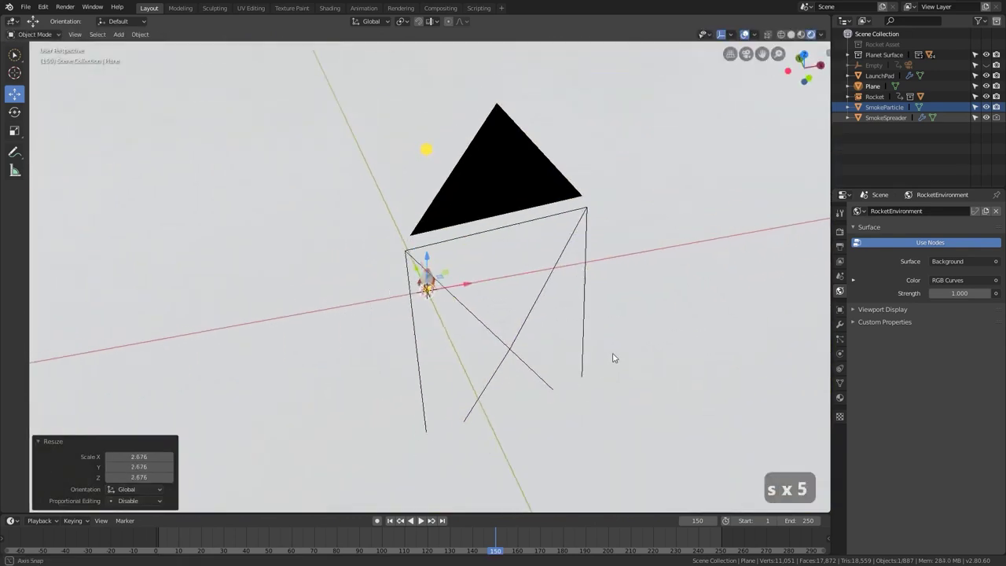
key(s)
click(617, 333)
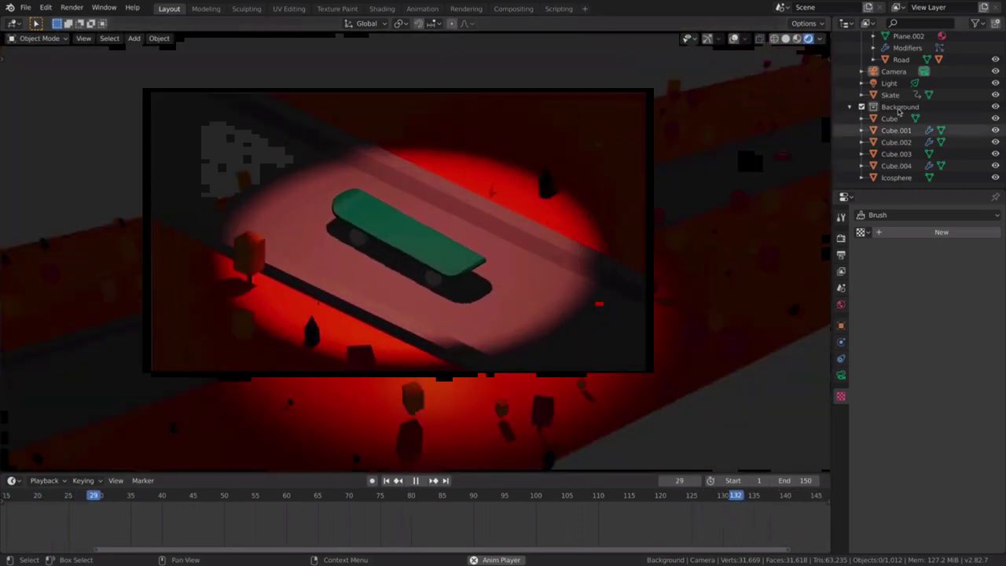
scroll(566, 236, down, 2)
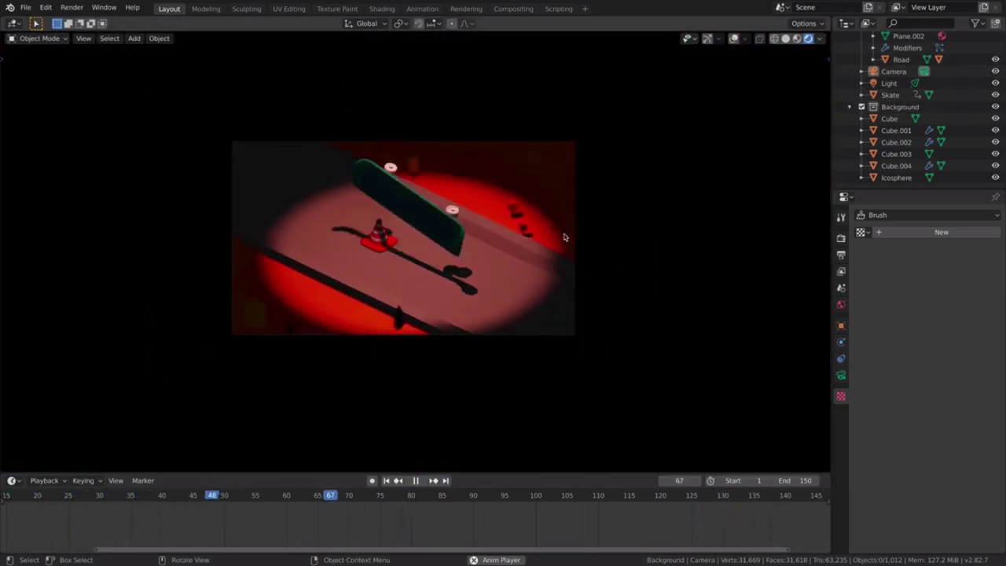
scroll(545, 237, up, 2)
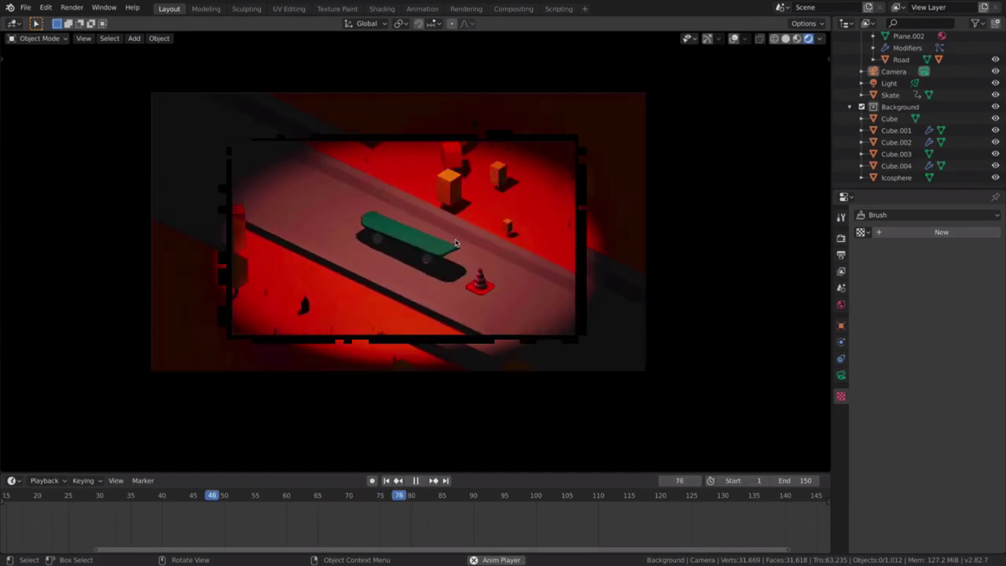
middle_drag(453, 240, 464, 273)
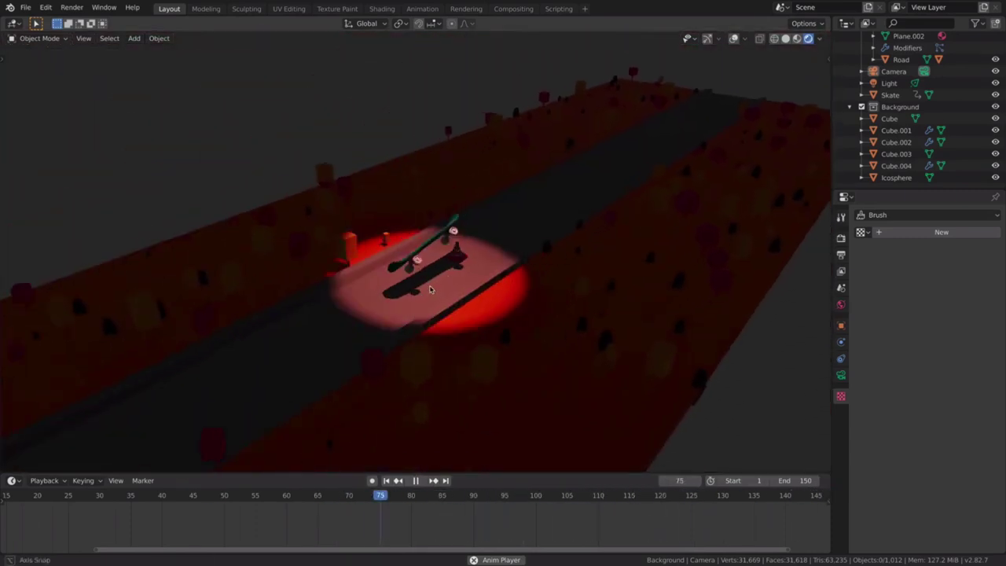
middle_drag(441, 271, 462, 265)
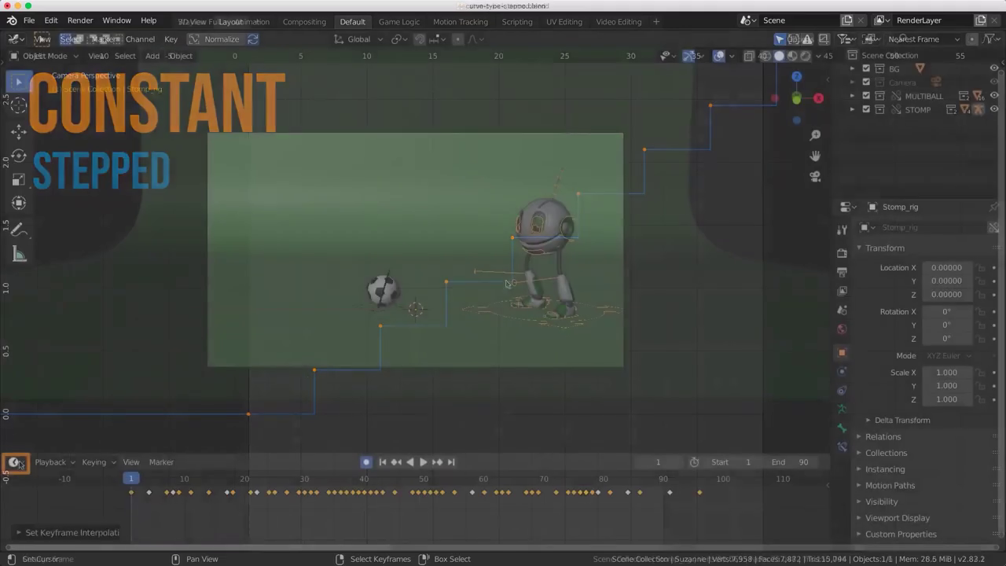
Turn the bottom area into the Timeline and play the Rivet-walk-cycle animation
click(13, 514)
click(176, 357)
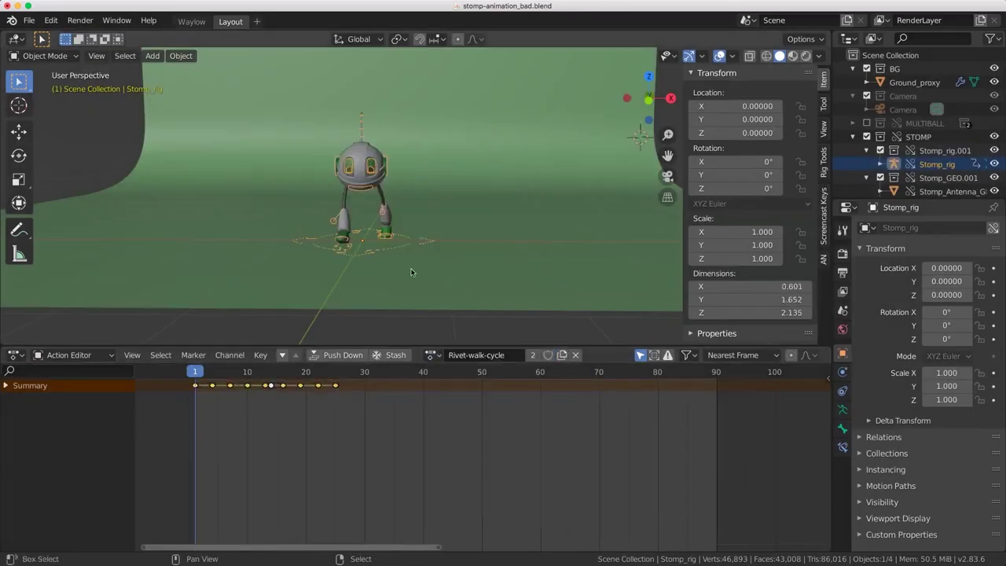
key(space)
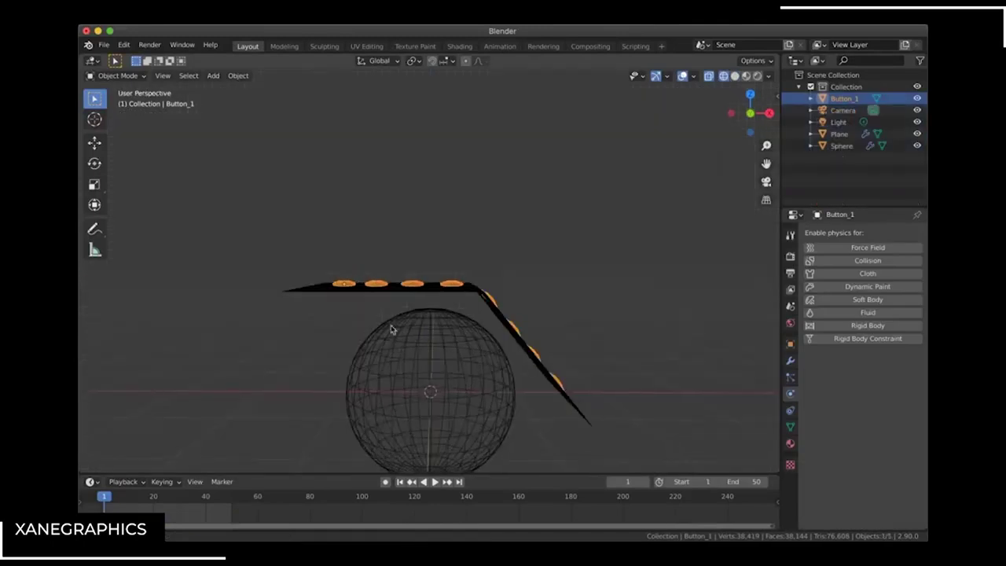
Show solid shading, select the draped cloth plane, and play the sleeve animation
key(shift+z)
middle_drag(391, 329, 473, 337)
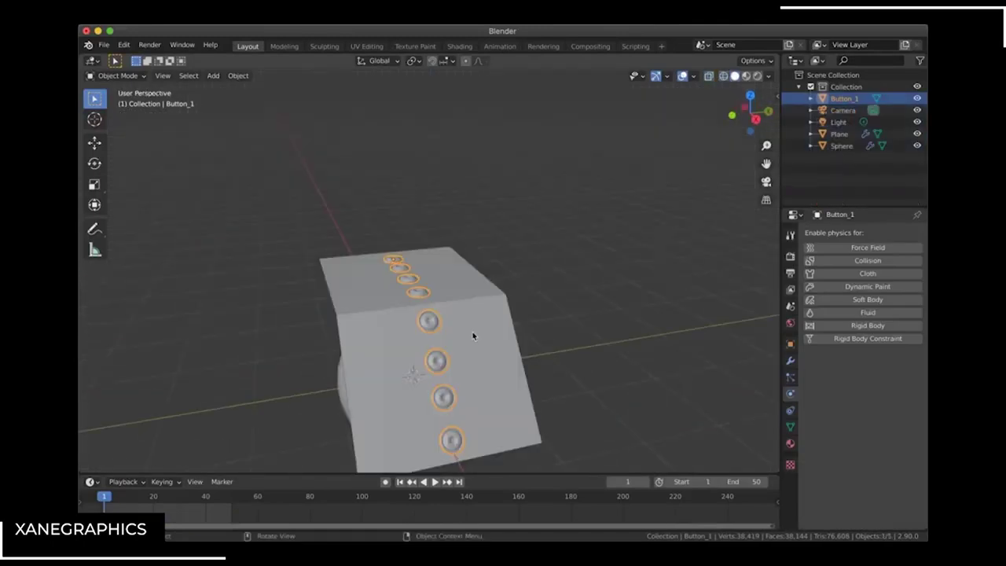
click(492, 307)
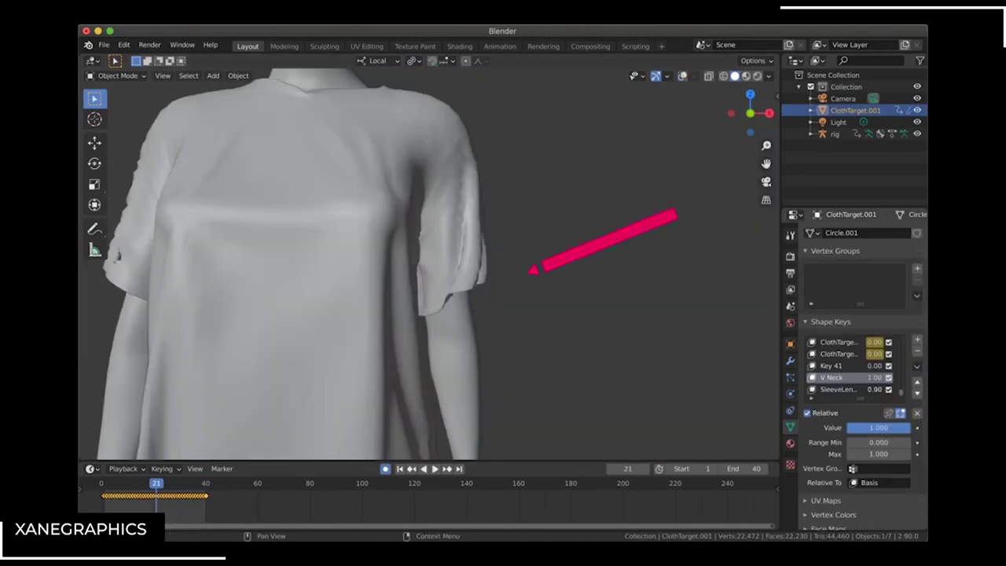
key(space)
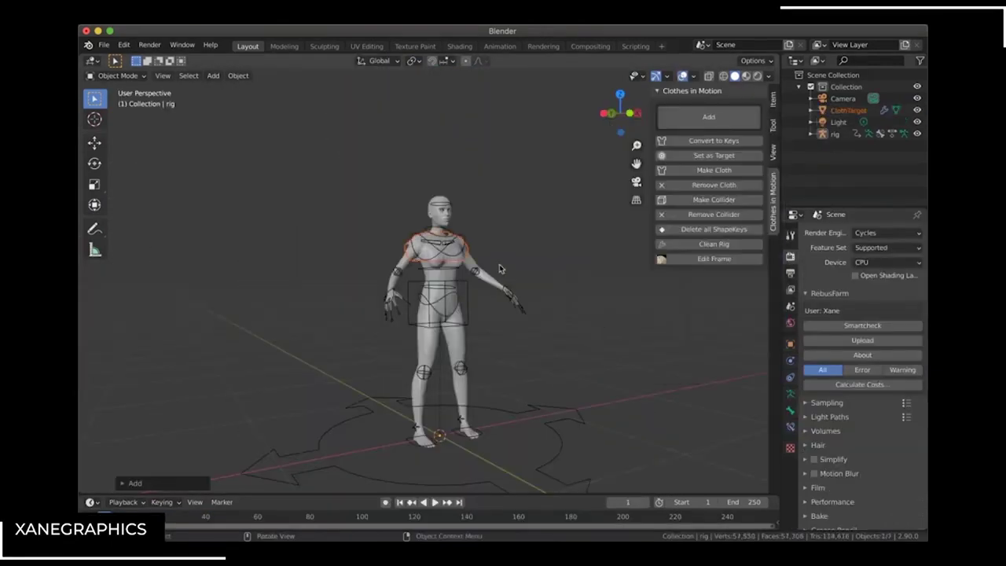
Enter Edit Mode on ClothTarget and select an edge loop on it
shift+middle_drag(499, 268, 487, 268)
key(Tab)
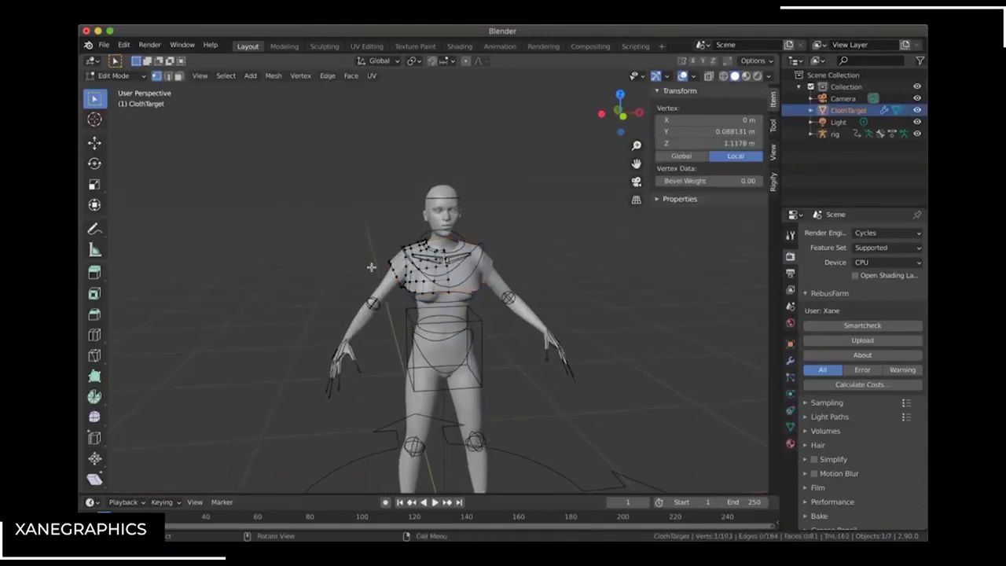
alt+click(384, 274)
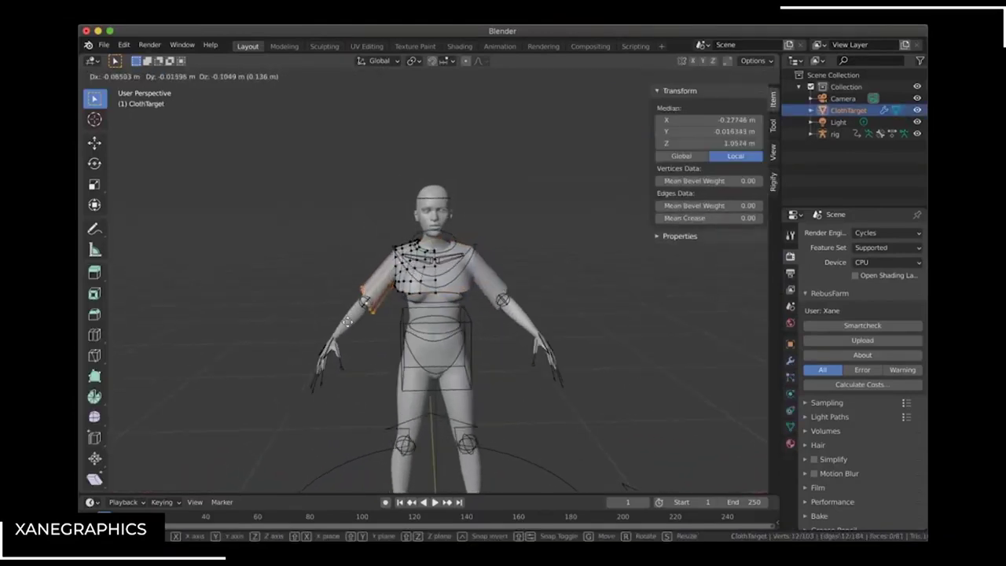
key(Escape)
middle_drag(347, 321, 527, 295)
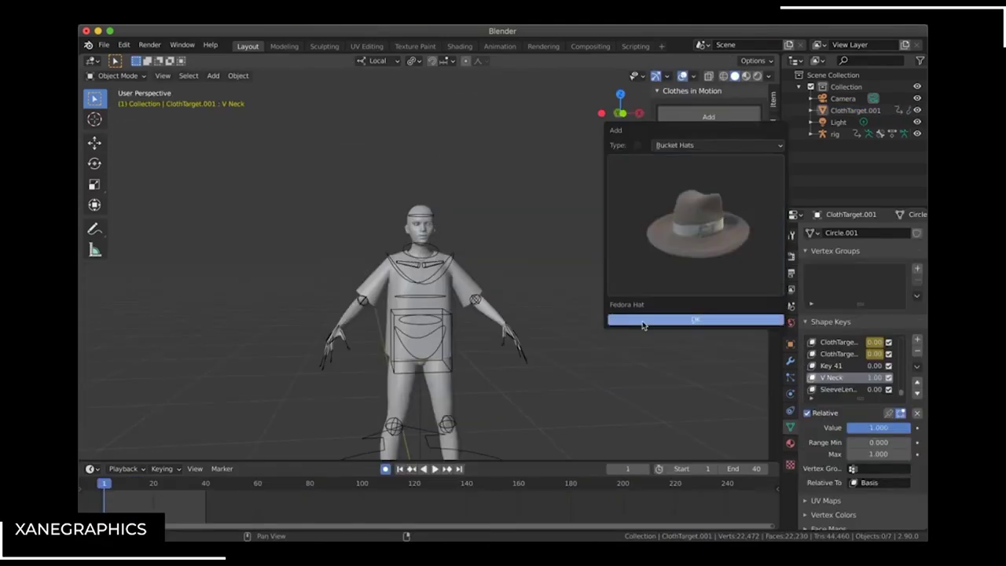
Add the hat and shorts, then add Pocket6 from the Pockets category
click(645, 320)
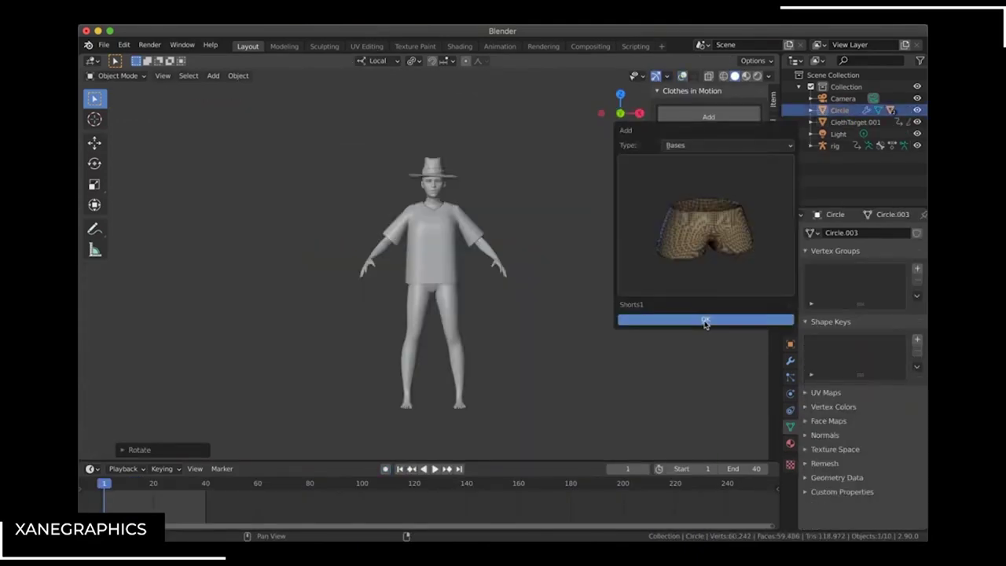
click(703, 322)
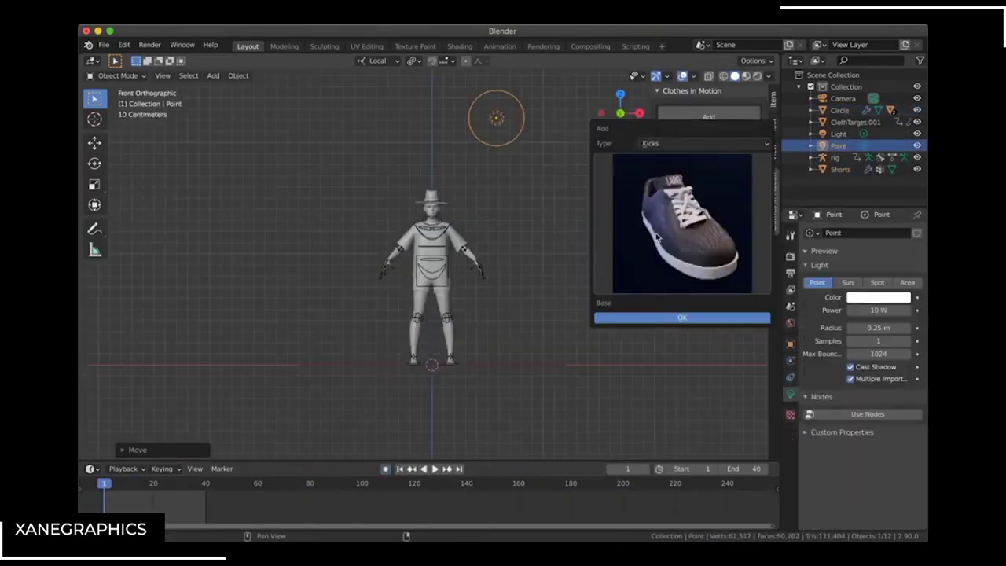
click(650, 267)
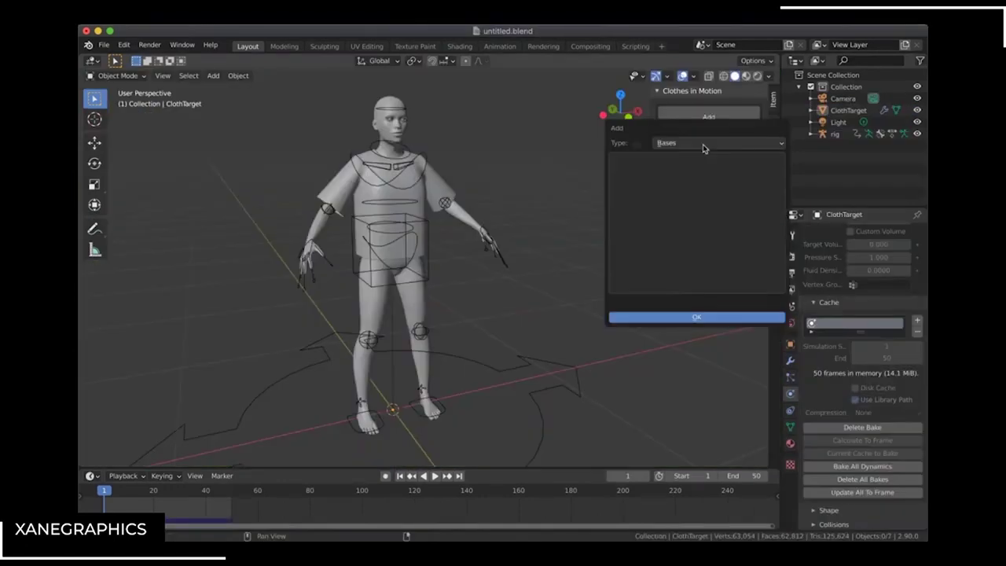
click(704, 144)
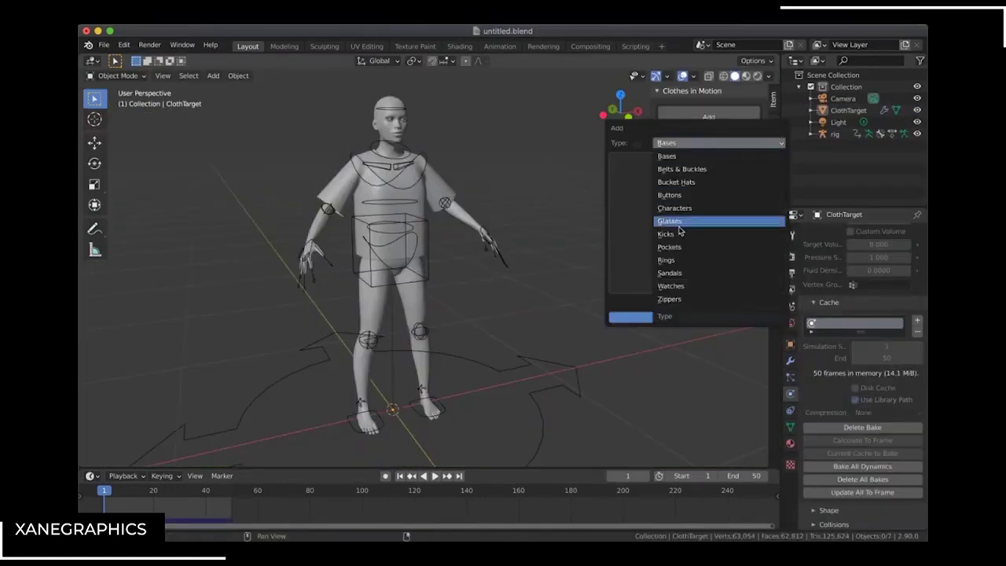
click(678, 247)
click(719, 251)
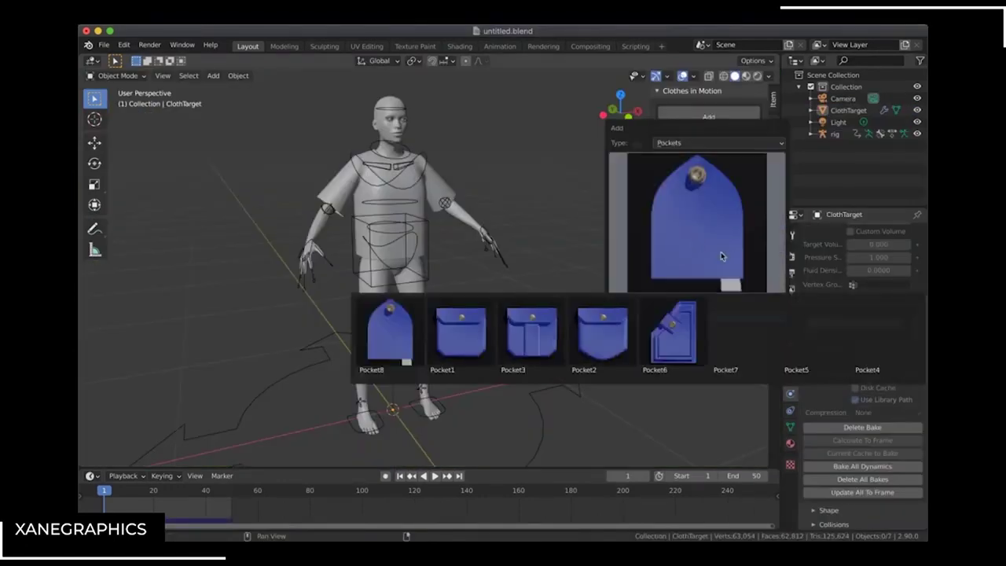
click(677, 328)
click(690, 317)
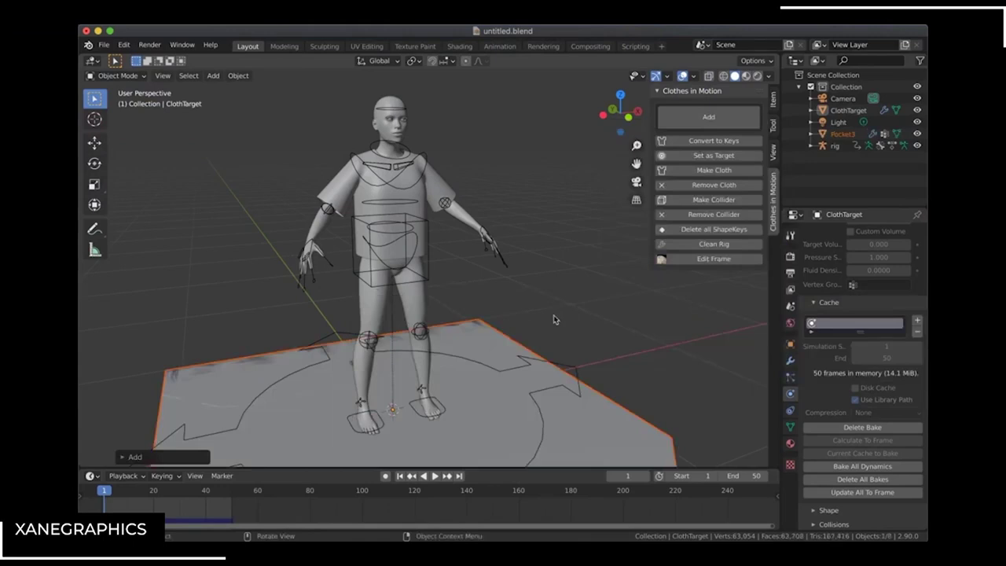
Shrink the pocket to chest size and move it onto the shirt's chest
key(n)
key(s)
key(ctrl+KP_3)
key(g)
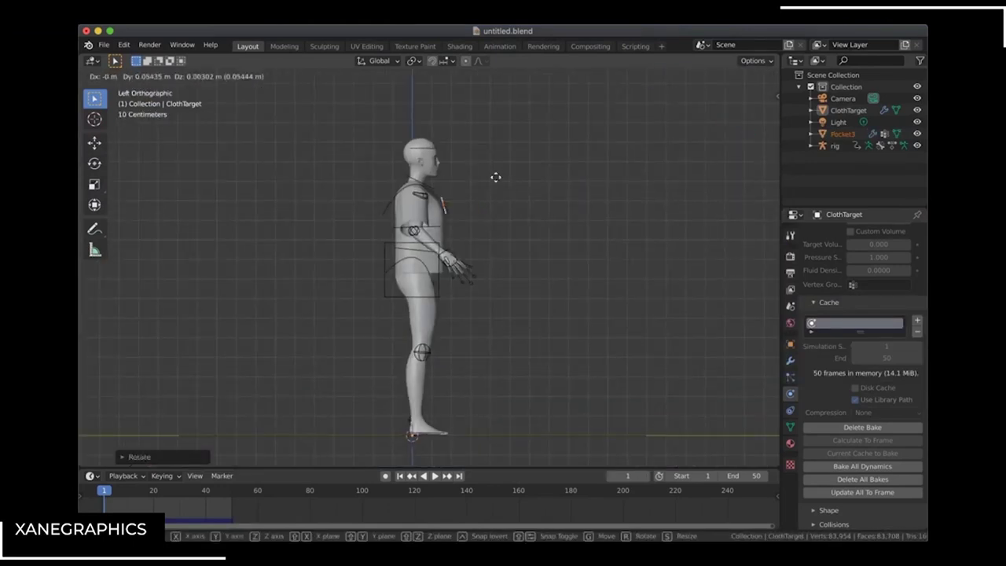
click(495, 177)
middle_drag(495, 177, 472, 189)
scroll(471, 189, up, 6)
Rotate the pocket on its X axis and inspect its Shrinkwrap modifier settings
key(r)
key(x)
key(x)
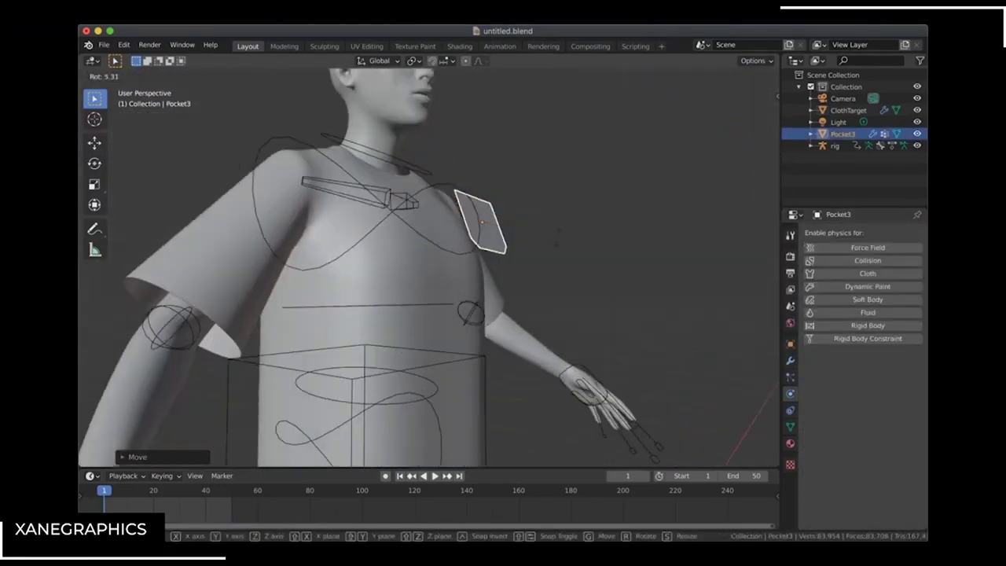
click(807, 270)
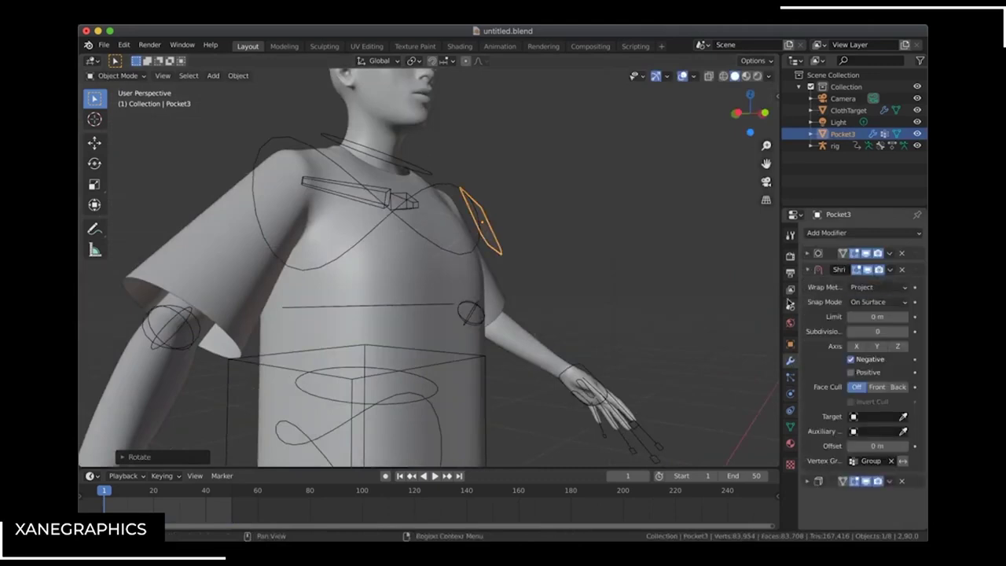
drag(783, 303, 710, 302)
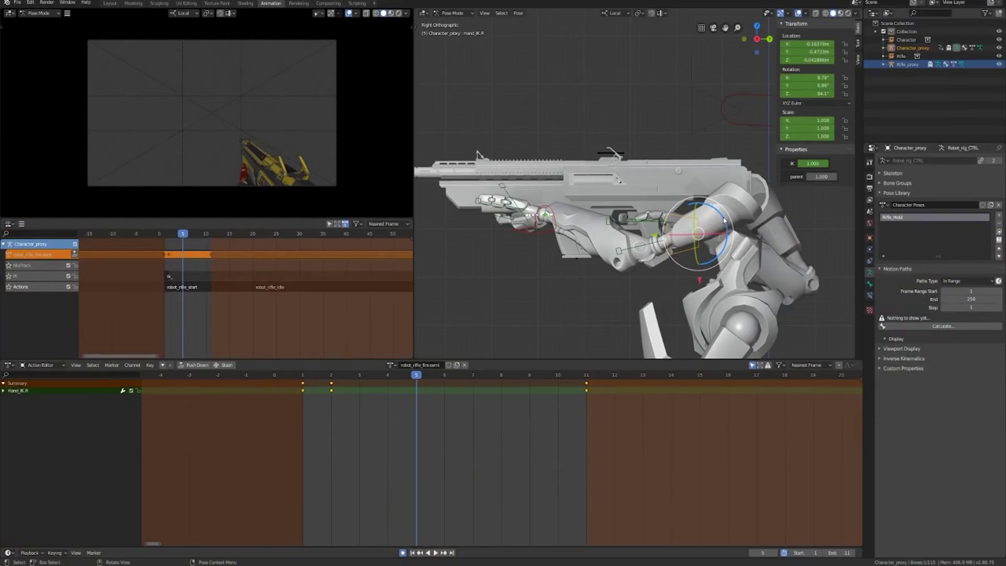
Apply the Hand_IK bone rotation and play the animation to check the pose
click(722, 246)
key(space)
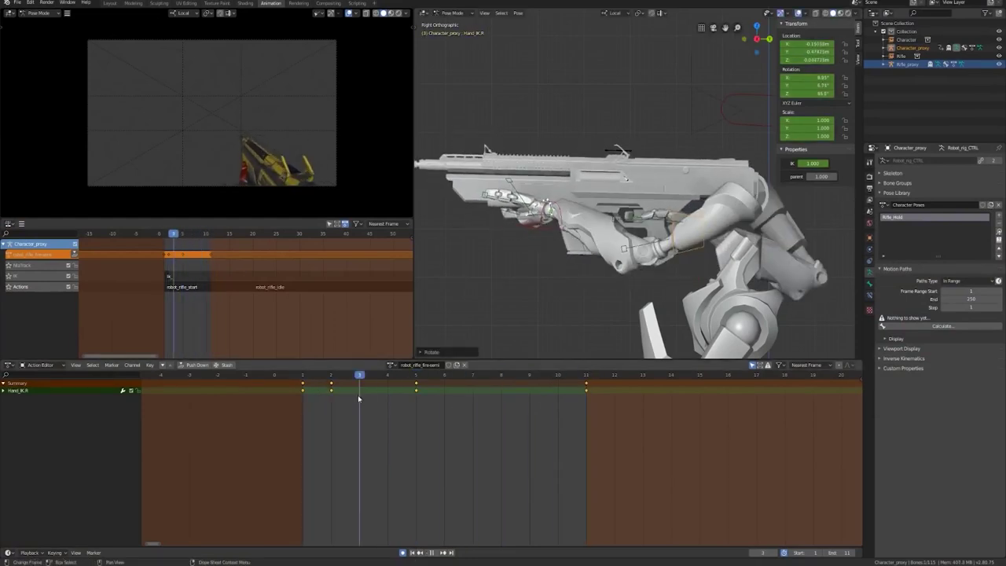
key(space)
scroll(598, 205, up, 6)
key(space)
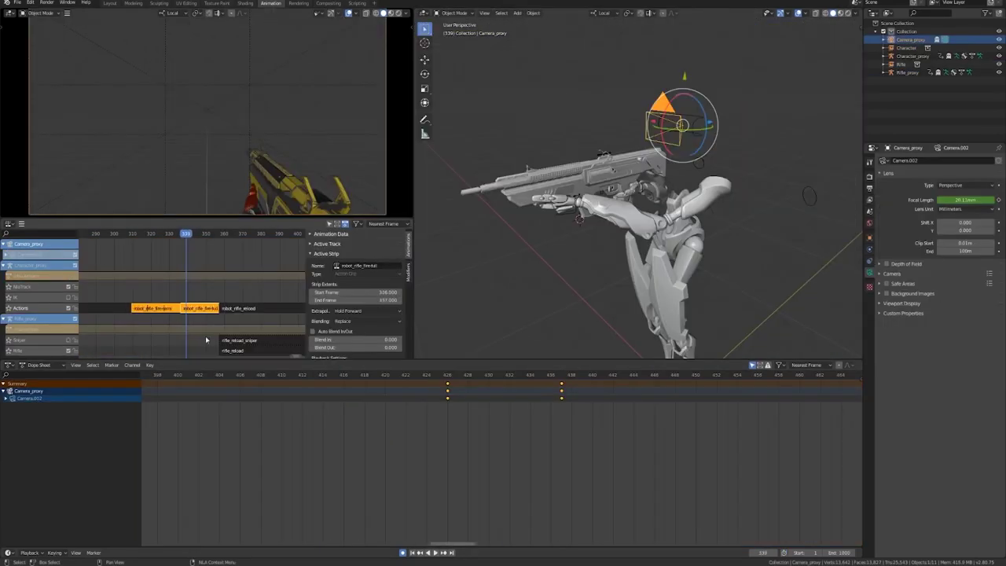
scroll(186, 317, up, 4)
Move the rifle action strip later along the NLA timeline and enter tweak mode
key(g)
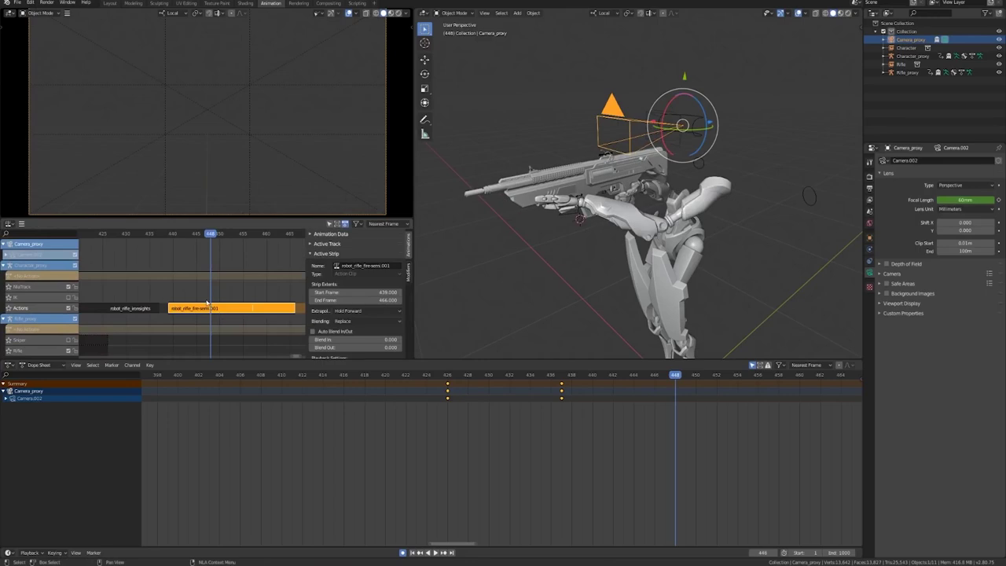
key(Tab)
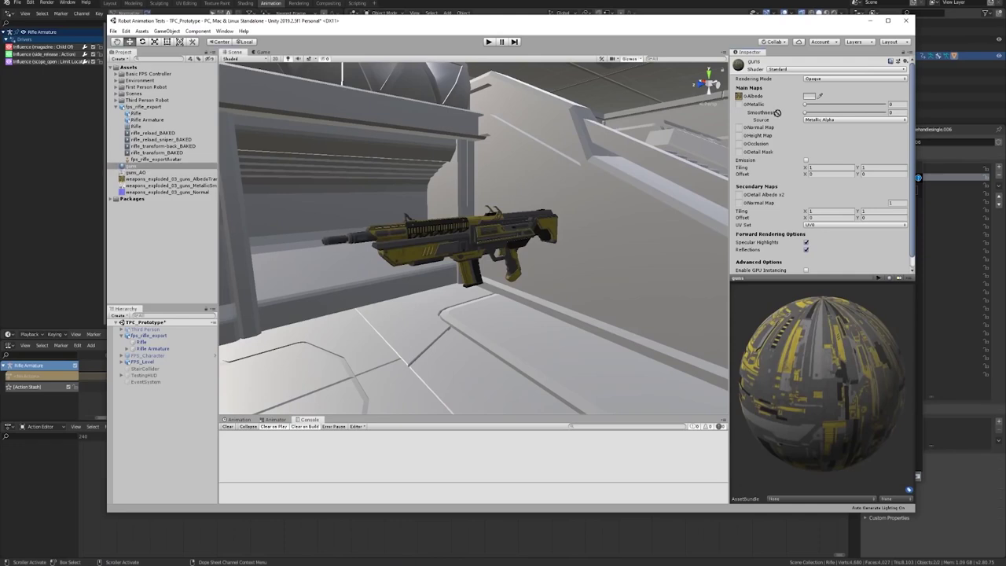
drag(740, 105, 741, 105)
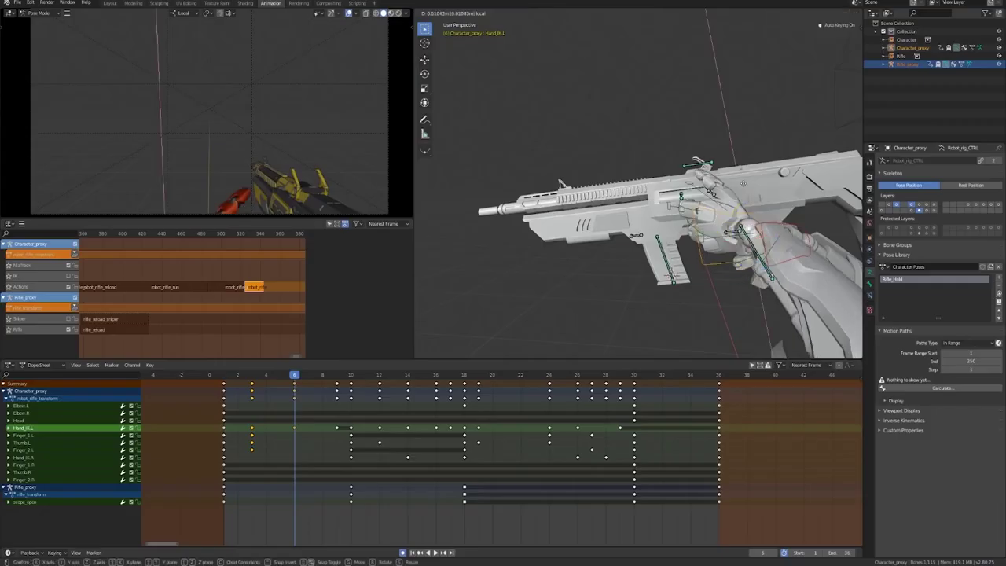
Apply the rifle bone's new position and play back to review the pose
click(743, 183)
key(space)
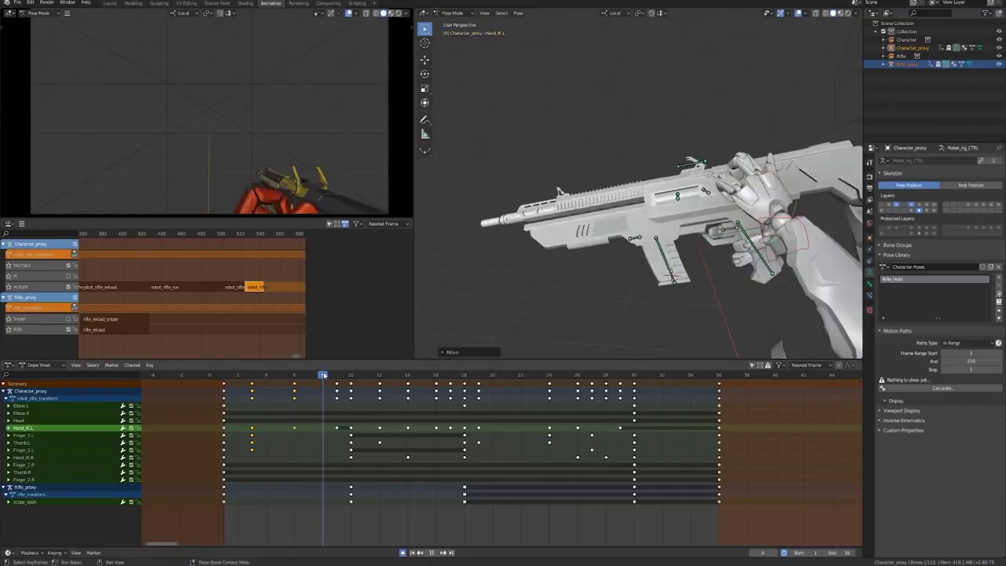
key(Escape)
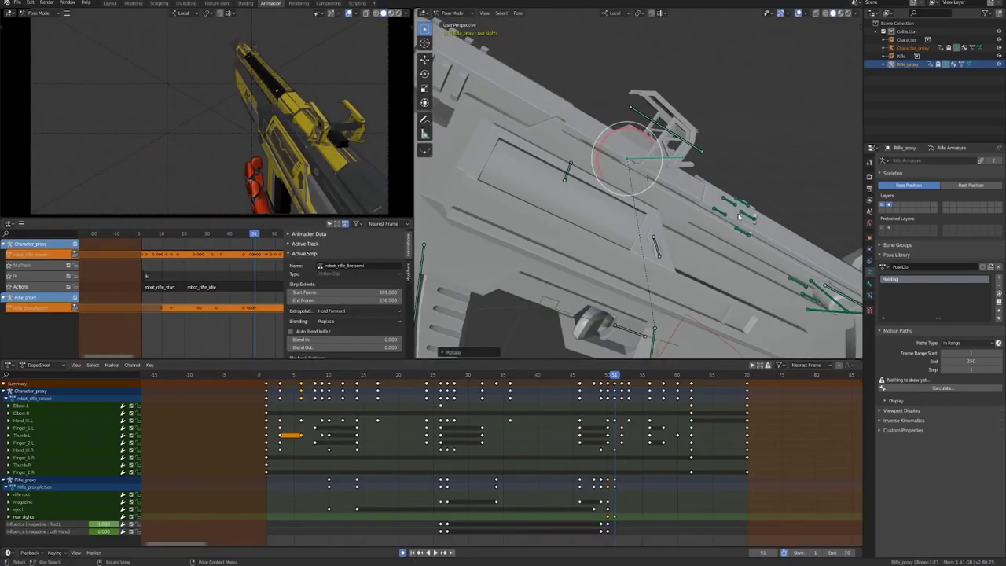
key(Right)
key(Right)
key(Left)
key(Left)
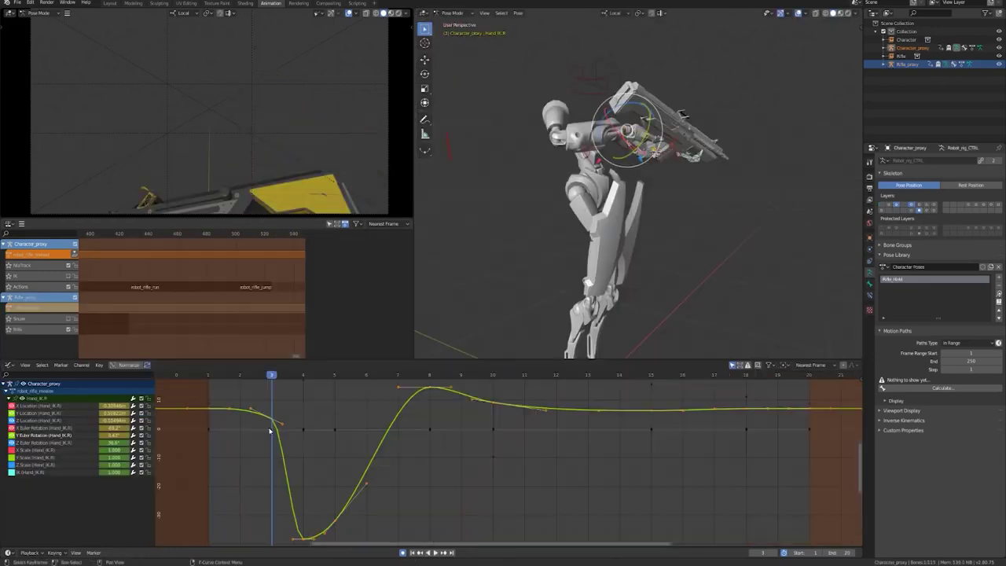
Adjust Hand_IK.R keyframe heights, delete a keyframe, and raise the low key at frame 5
click(313, 411)
key(Left)
key(Right)
key(Right)
key(Right)
key(x)
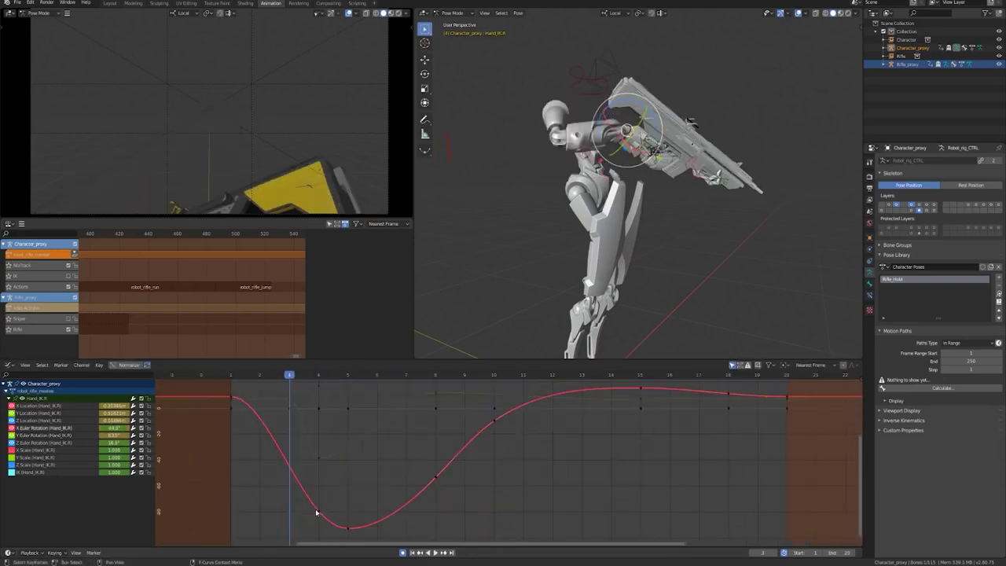
key(Right)
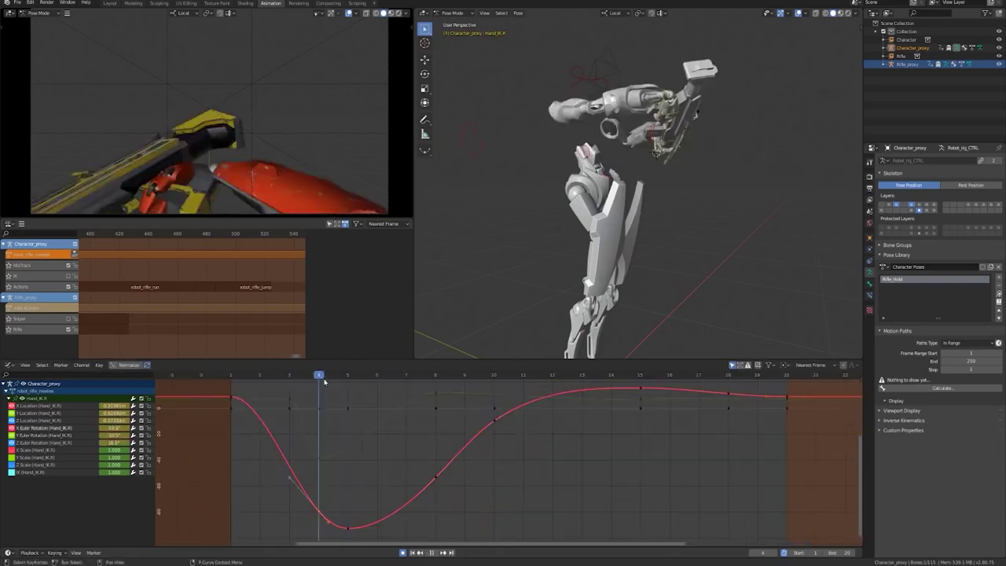
key(Right)
drag(349, 527, 351, 512)
click(261, 399)
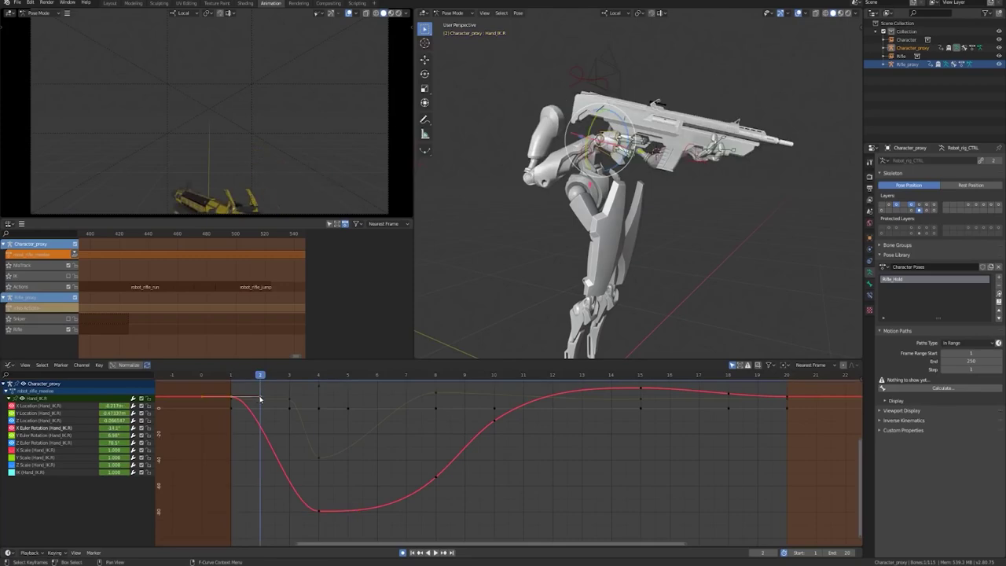